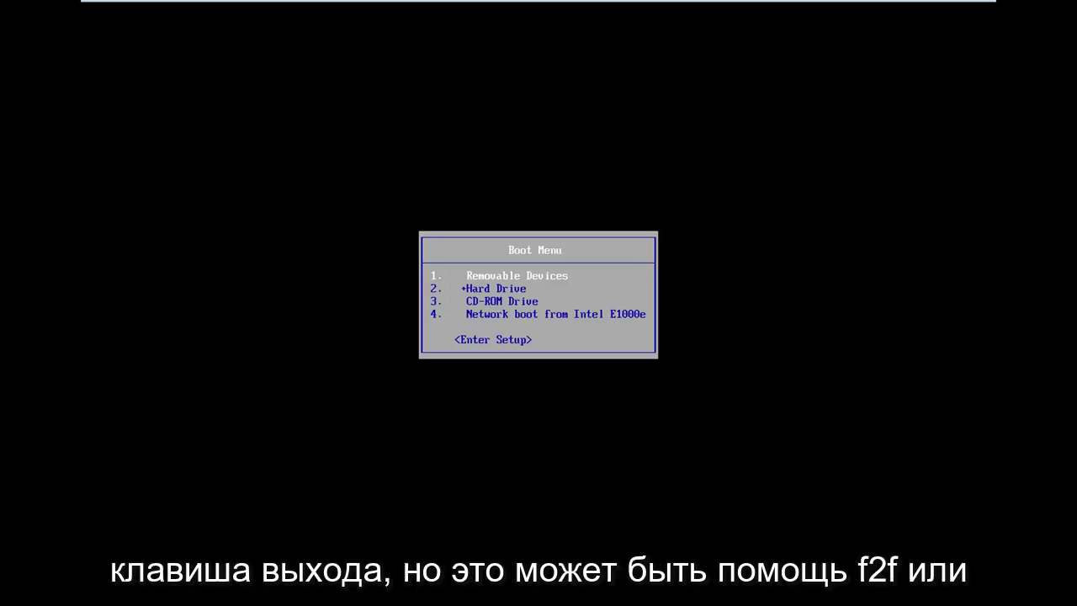
# Boot the virtual machine from the CD-ROM Drive in the VMware Boot Menu
pyautogui.press('Down')
pyautogui.press('Down')
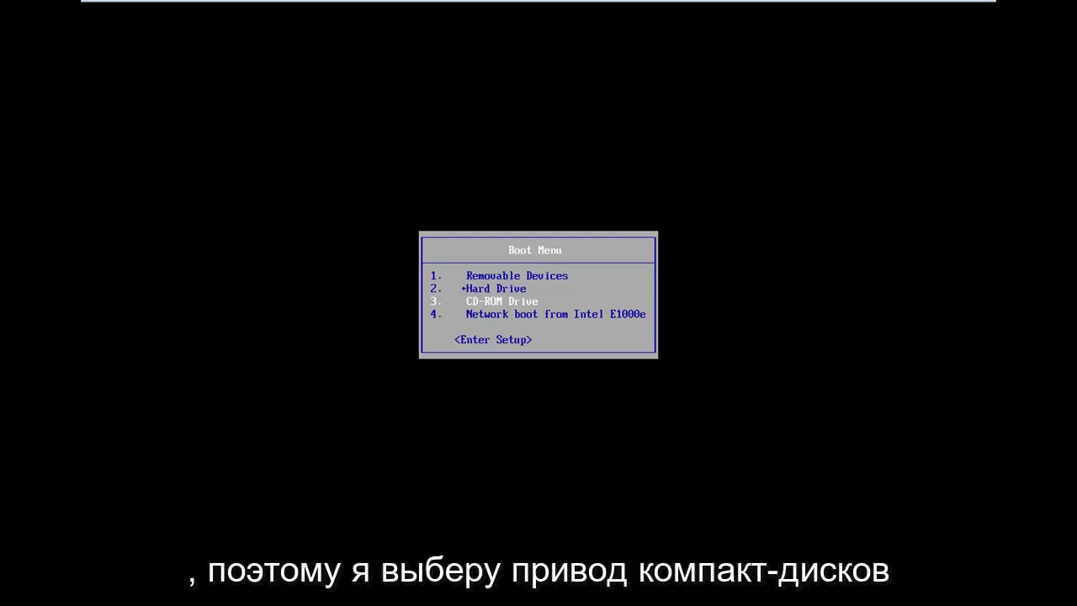
pyautogui.press('Return')
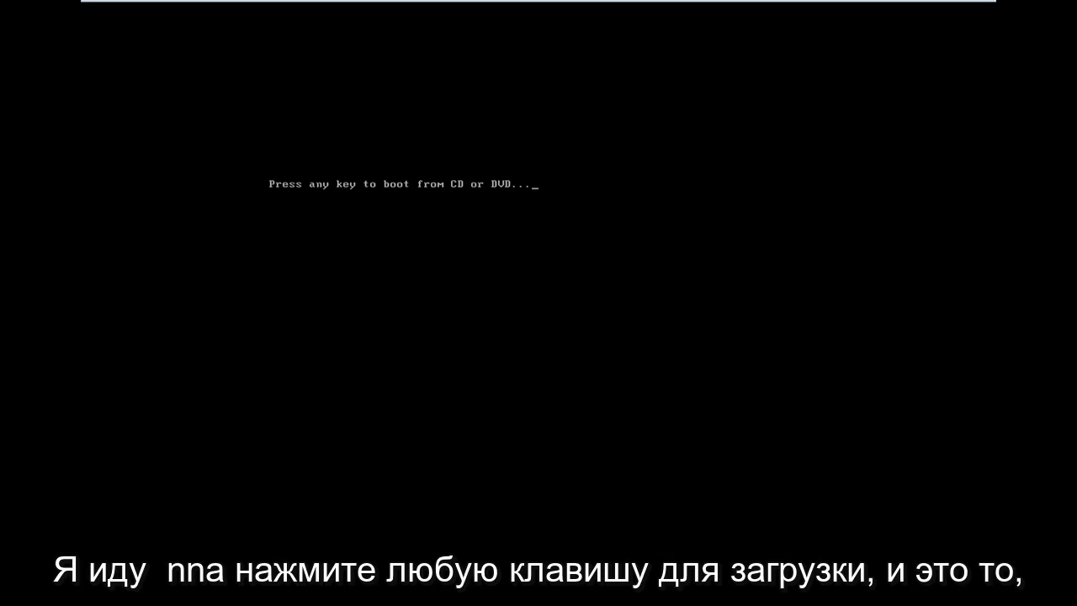
# Boot from the install DVD, keeping English (United States) language and the US keyboard
pyautogui.press('Return')
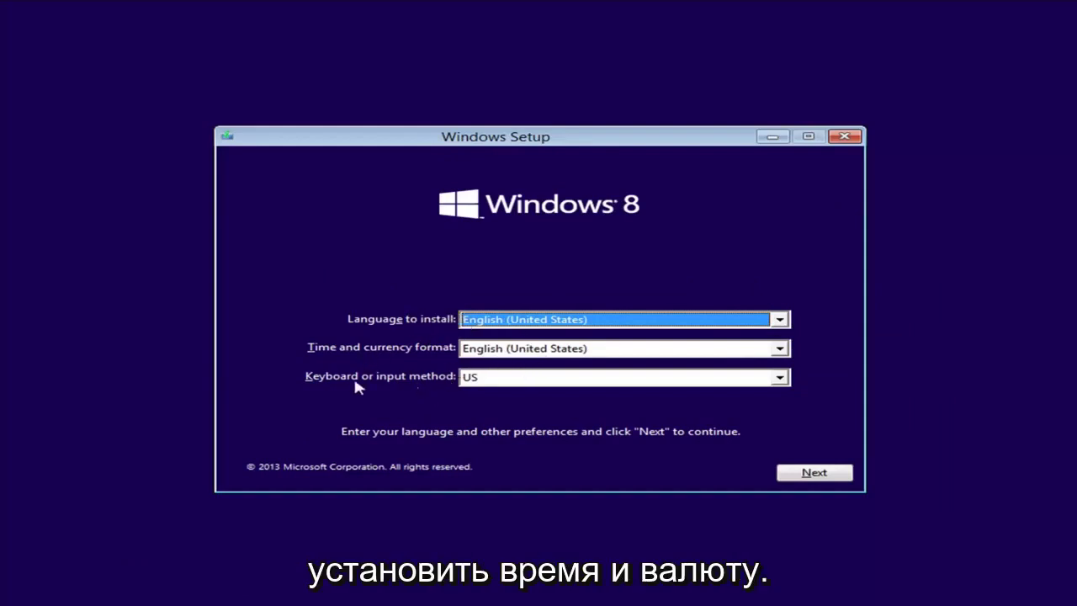
pyautogui.click(827, 476)
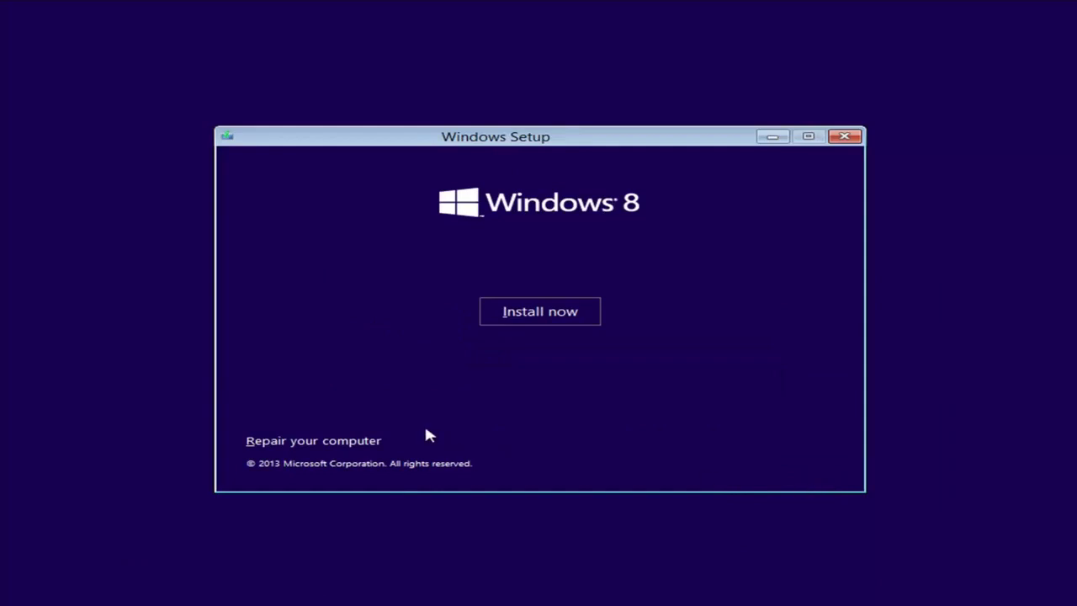
# Choose 'Repair your computer' instead of installing Windows
pyautogui.click(288, 443)
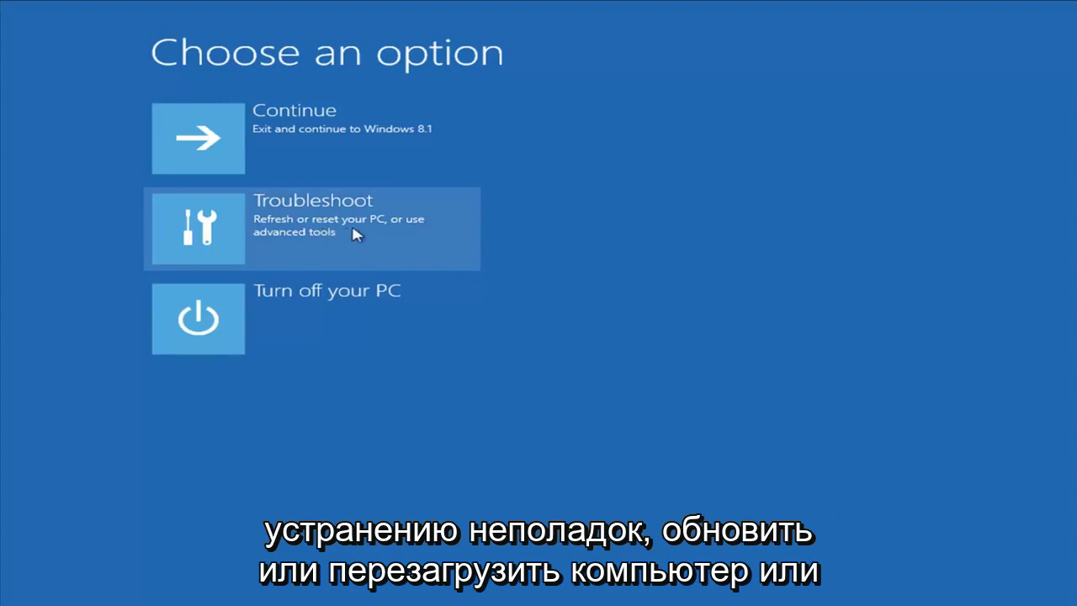
pyautogui.click(354, 239)
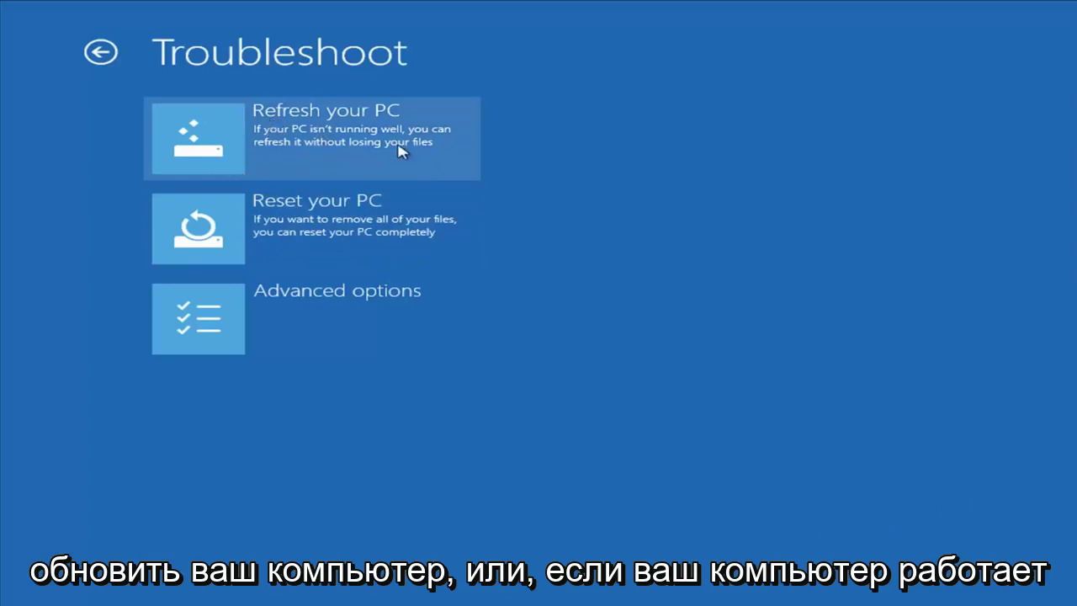
pyautogui.click(333, 154)
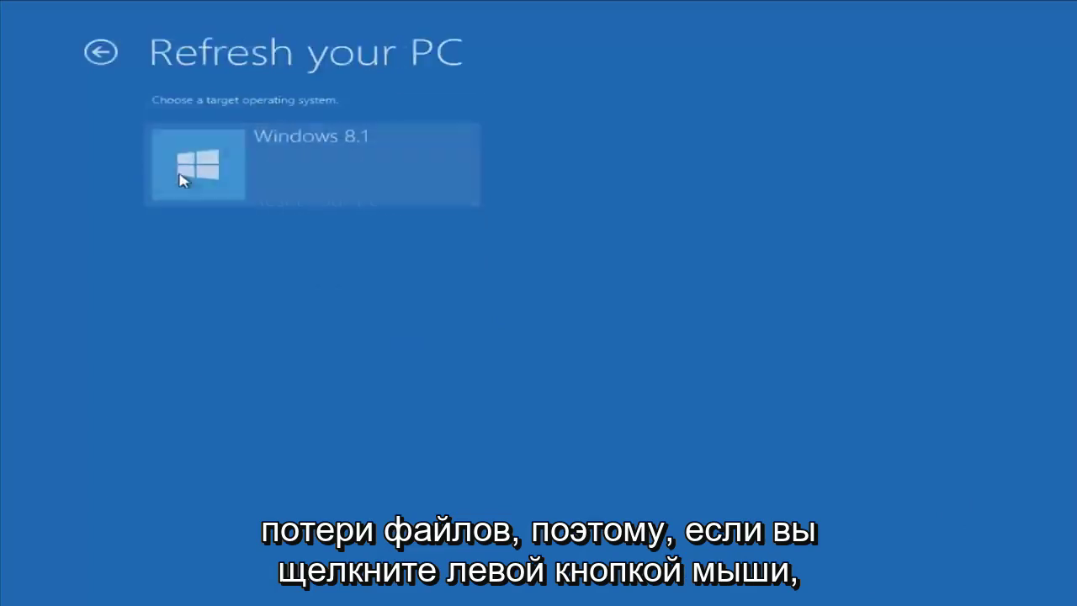
pyautogui.click(229, 200)
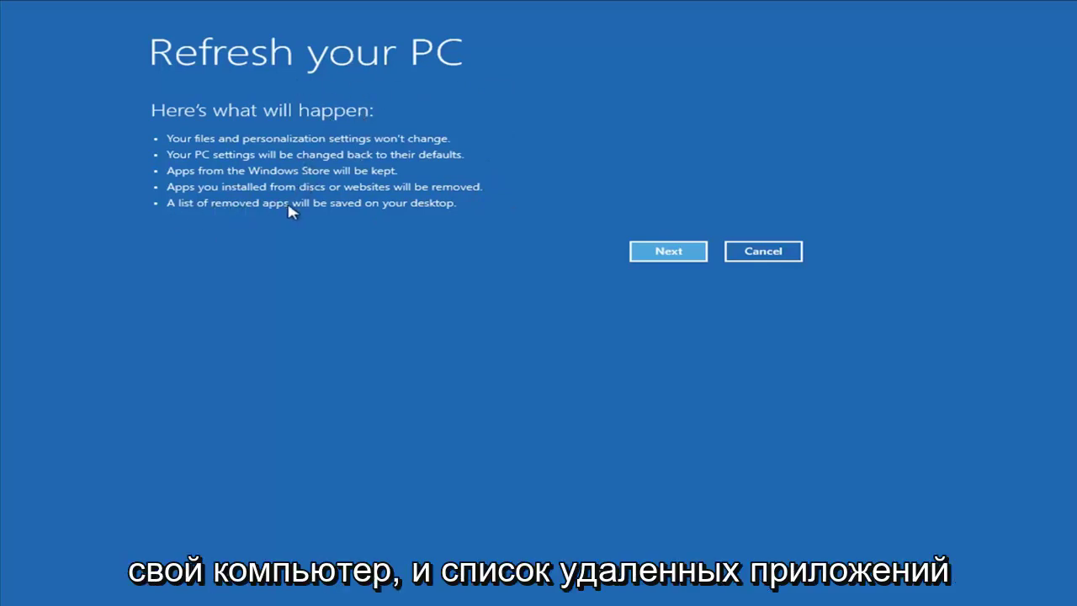
pyautogui.click(763, 254)
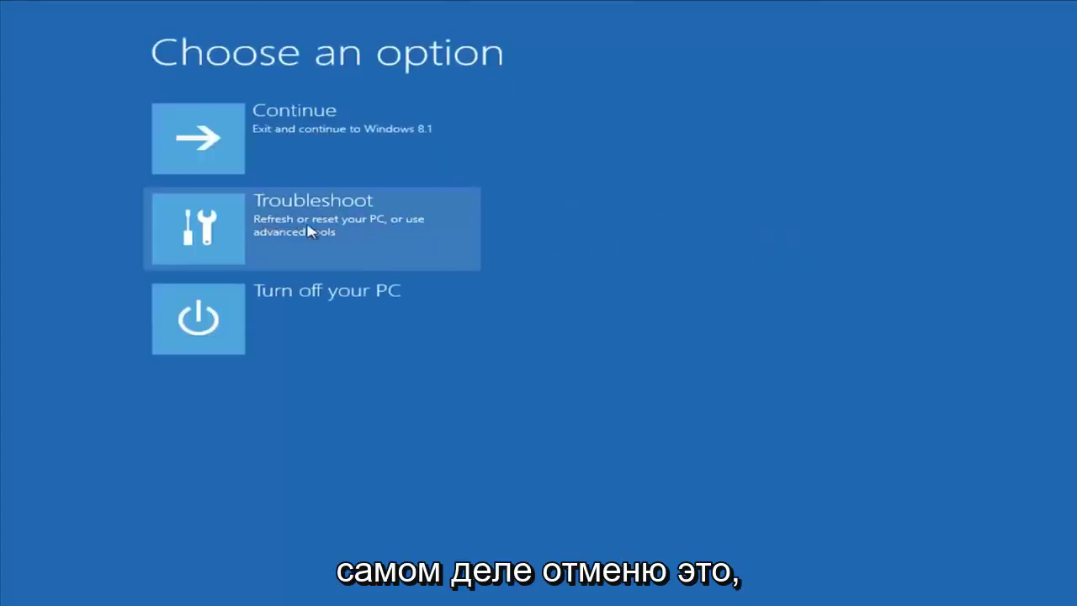
# Go to Troubleshoot, then Advanced options
pyautogui.click(299, 225)
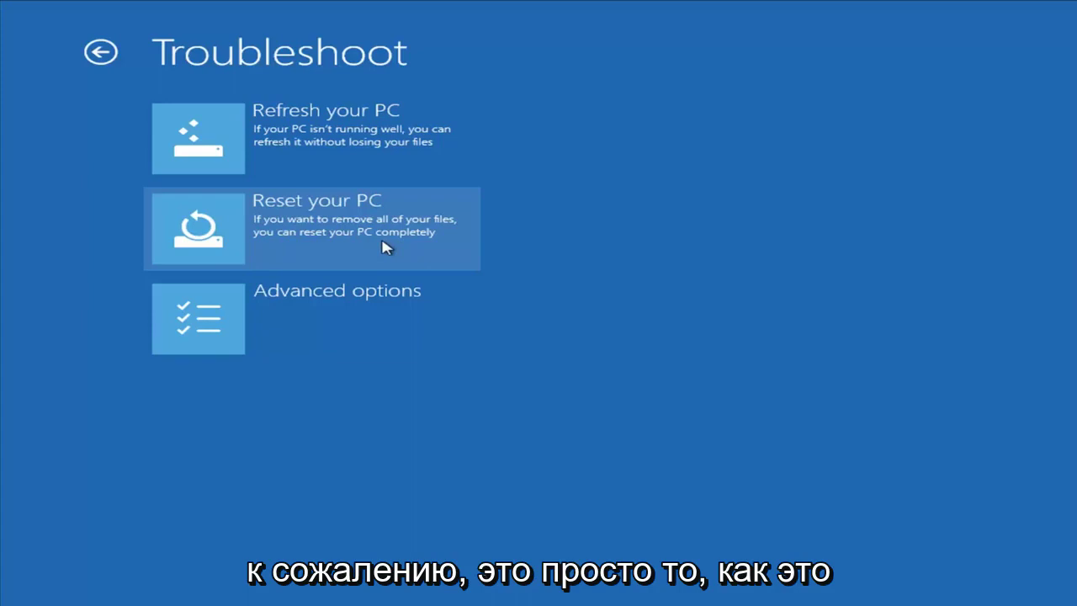
pyautogui.click(281, 328)
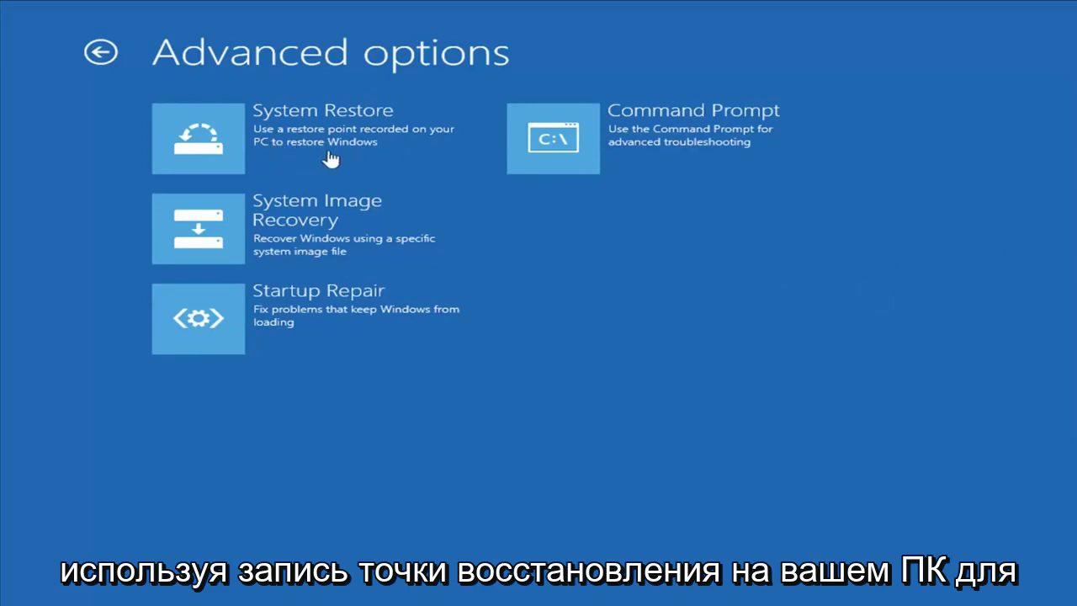
# Review the 9/10/2018 Installed VMware Tools restore point for Windows 8.1, then cancel System Restore
pyautogui.click(280, 150)
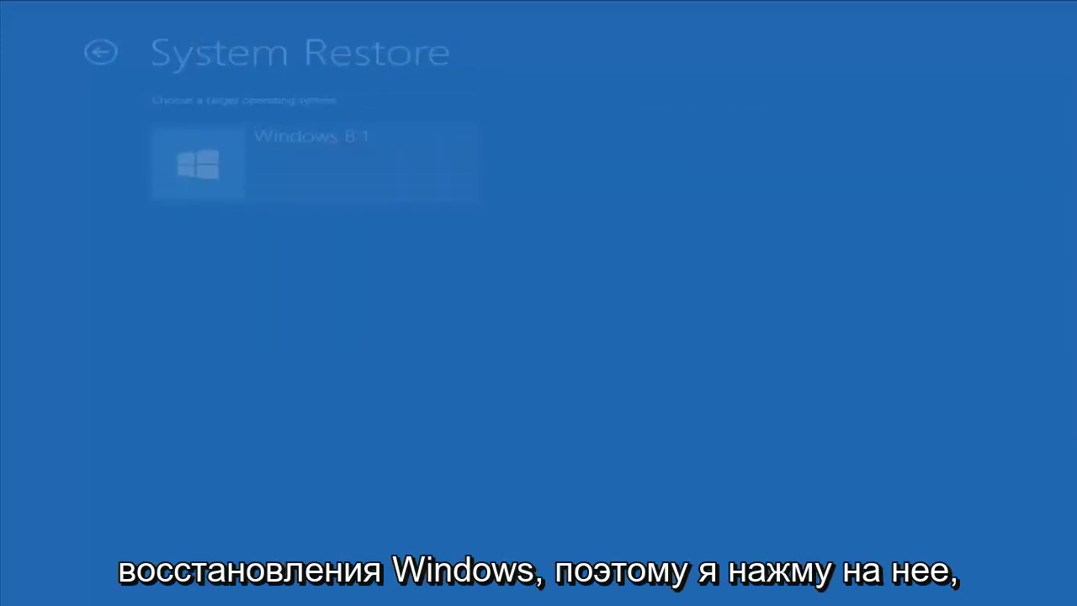
pyautogui.click(311, 164)
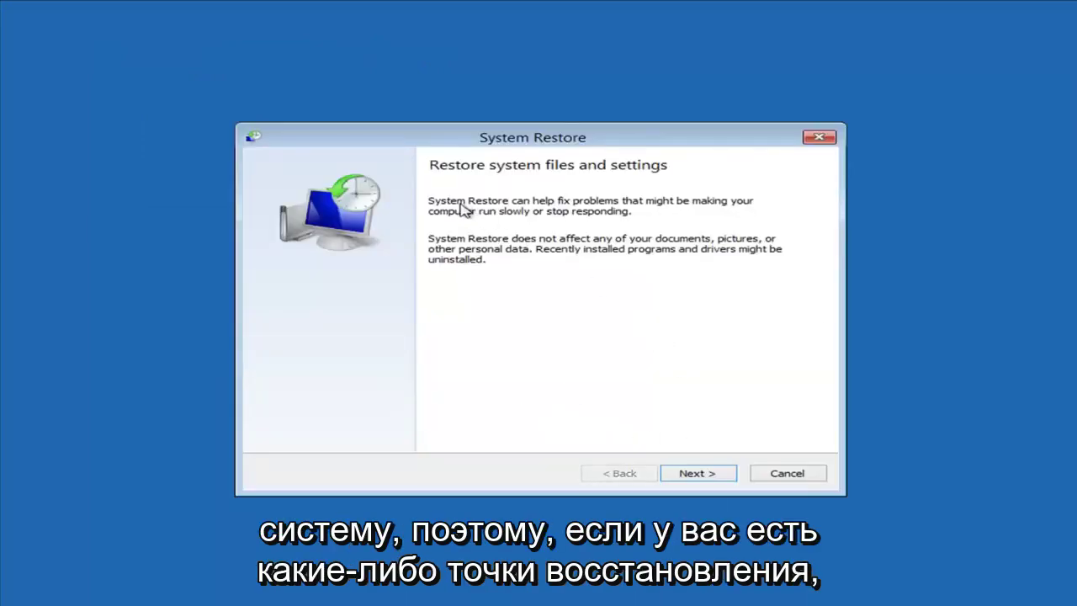
pyautogui.click(699, 474)
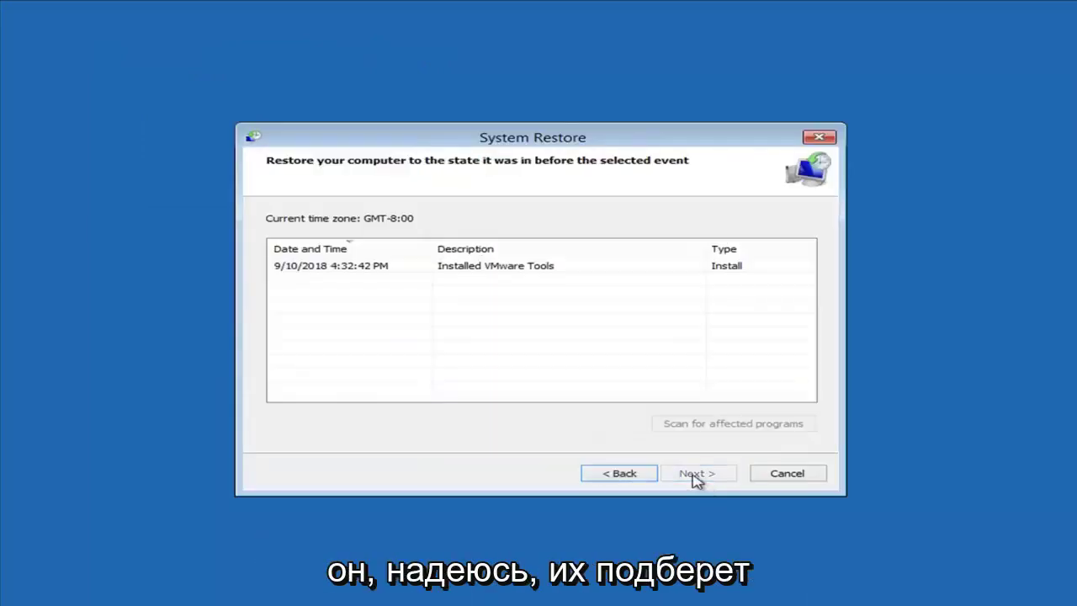
pyautogui.click(305, 268)
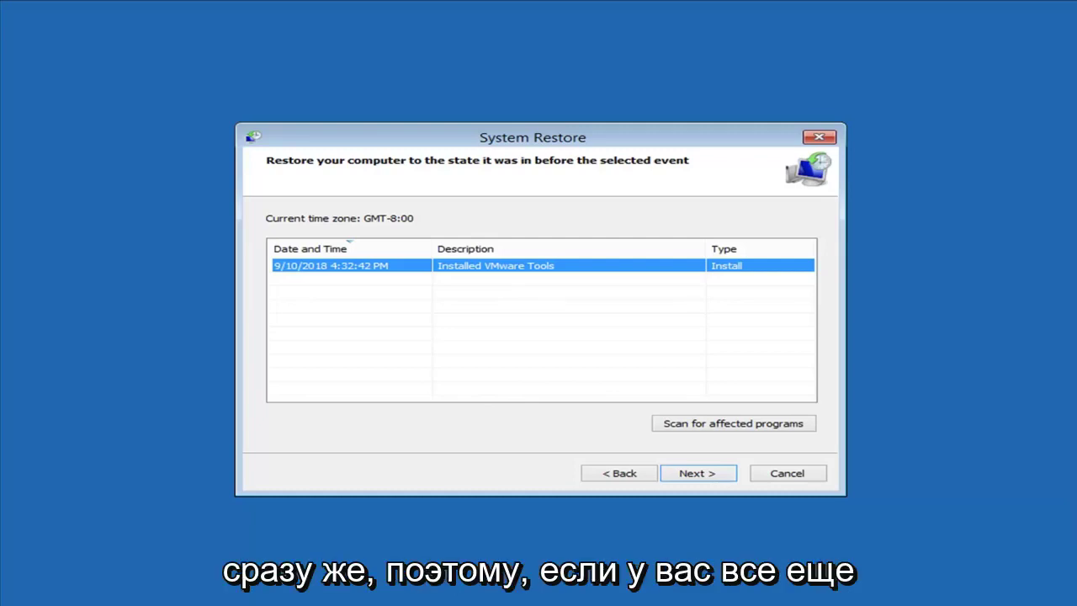
pyautogui.click(805, 474)
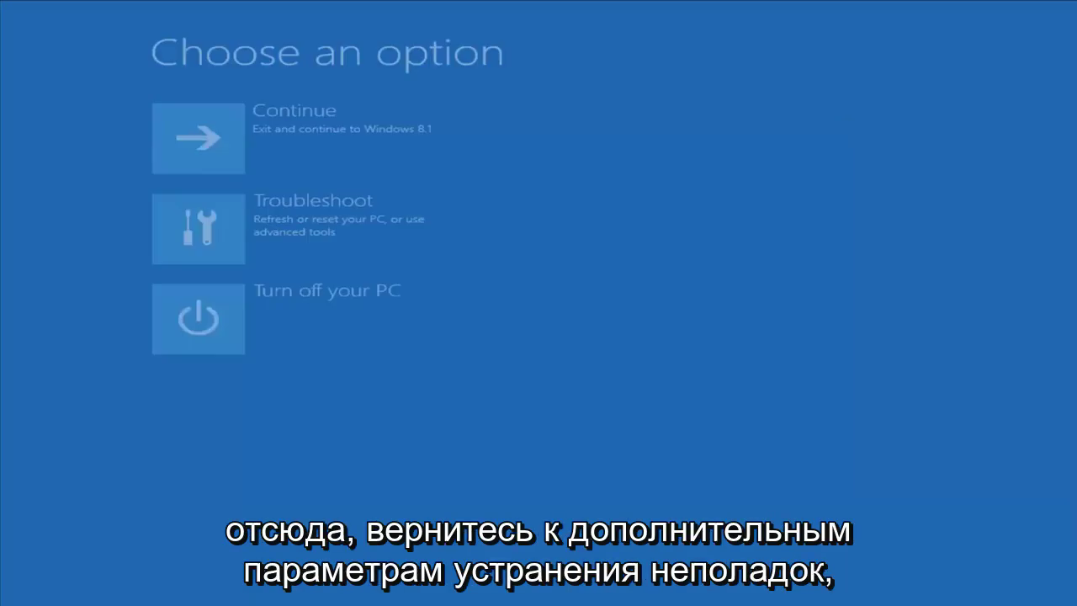
pyautogui.click(305, 202)
# Try System Image Recovery on Windows 8.1, dismiss the missing-image error, and return to Advanced options
pyautogui.click(276, 337)
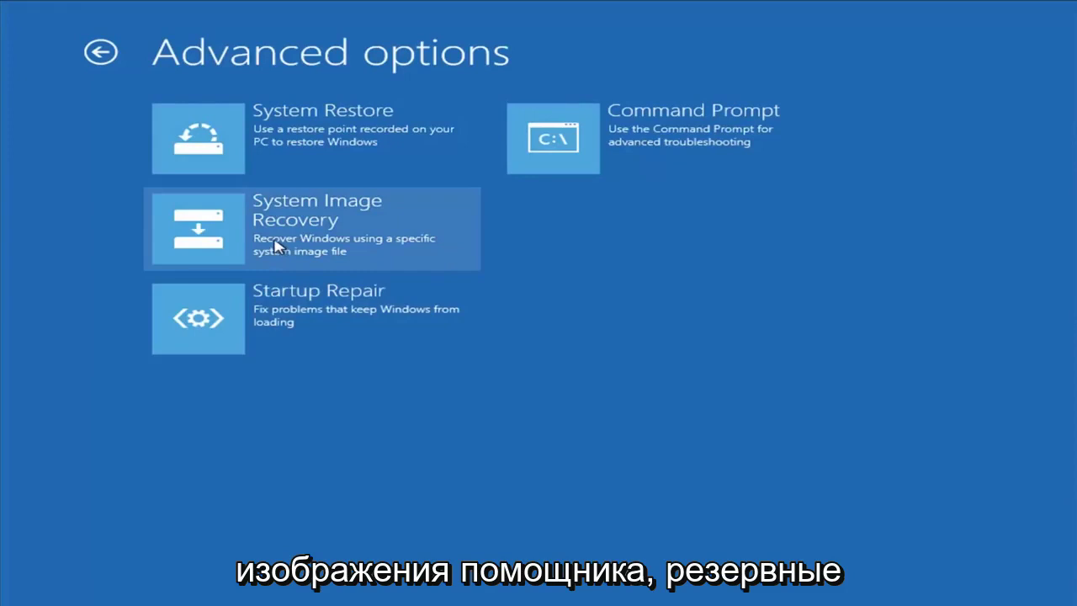
pyautogui.click(345, 234)
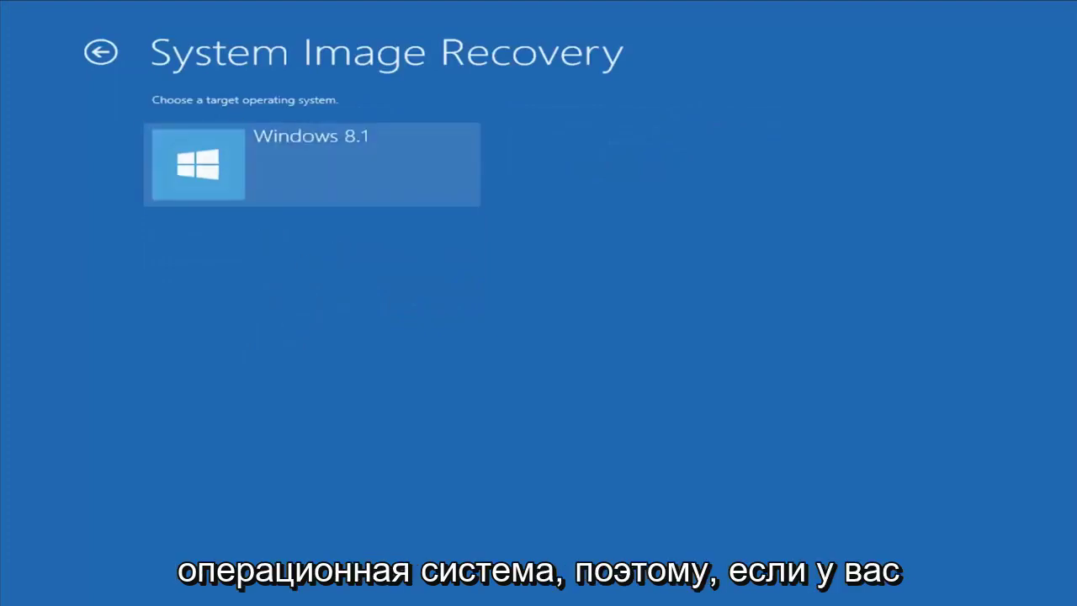
pyautogui.click(286, 198)
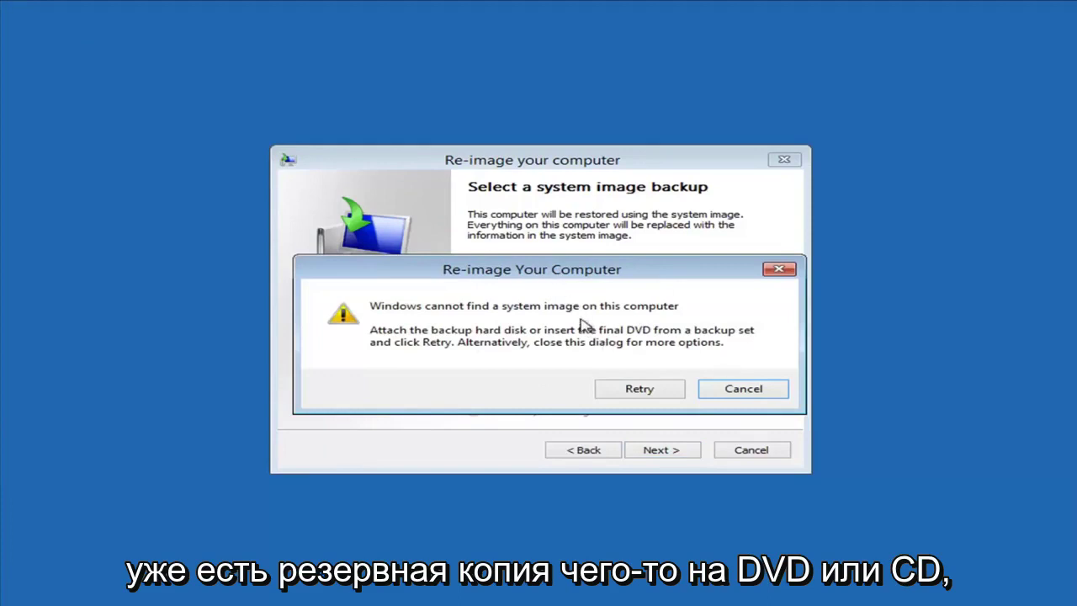
pyautogui.click(774, 393)
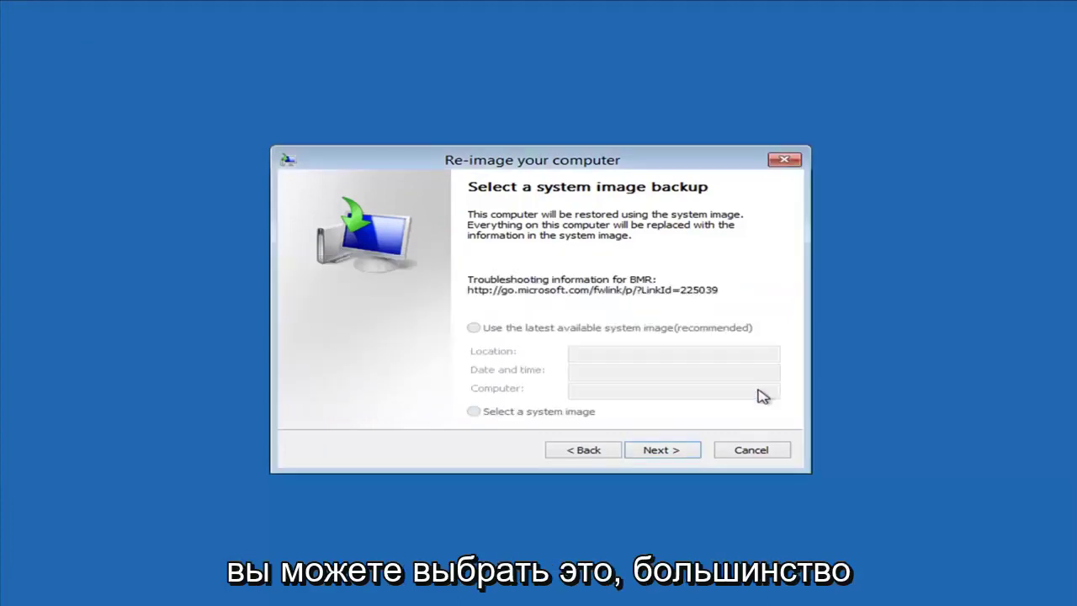
pyautogui.click(751, 450)
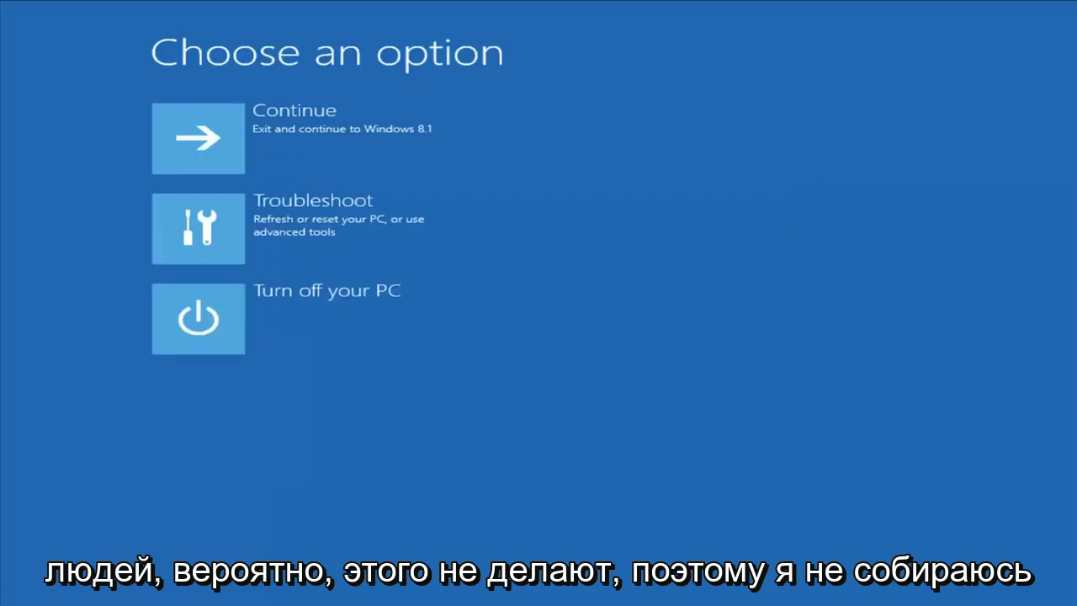
pyautogui.click(244, 227)
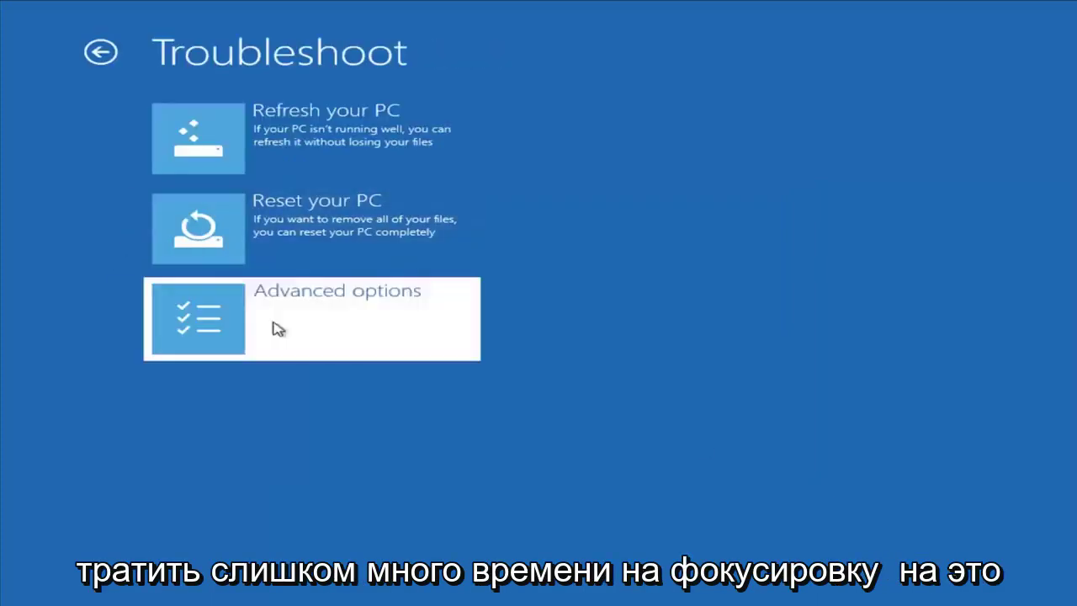
pyautogui.click(277, 327)
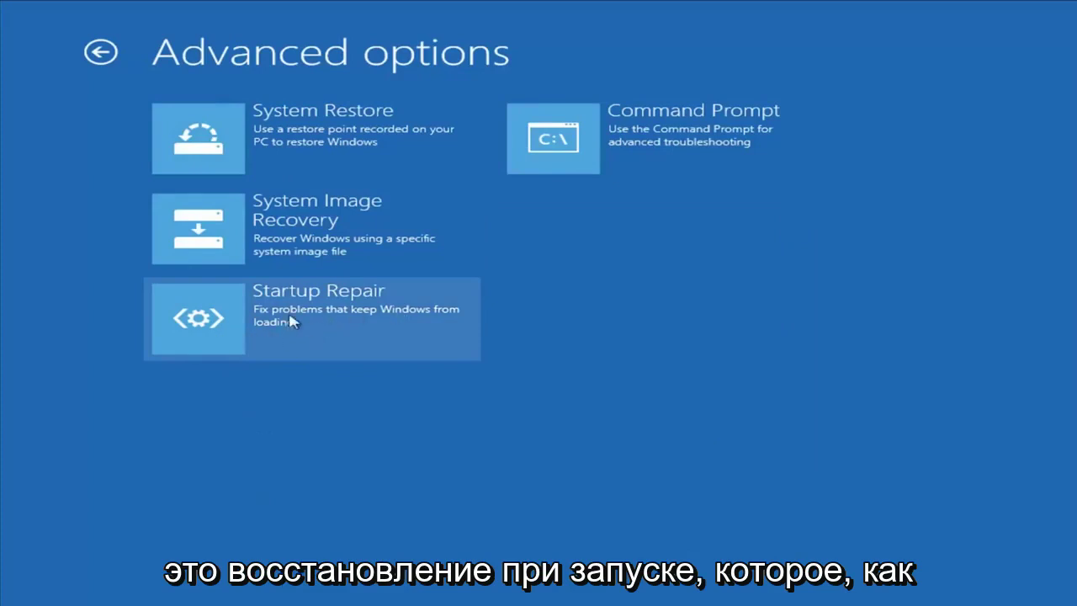
# Reopen System Restore from the Advanced options screen
pyautogui.click(339, 334)
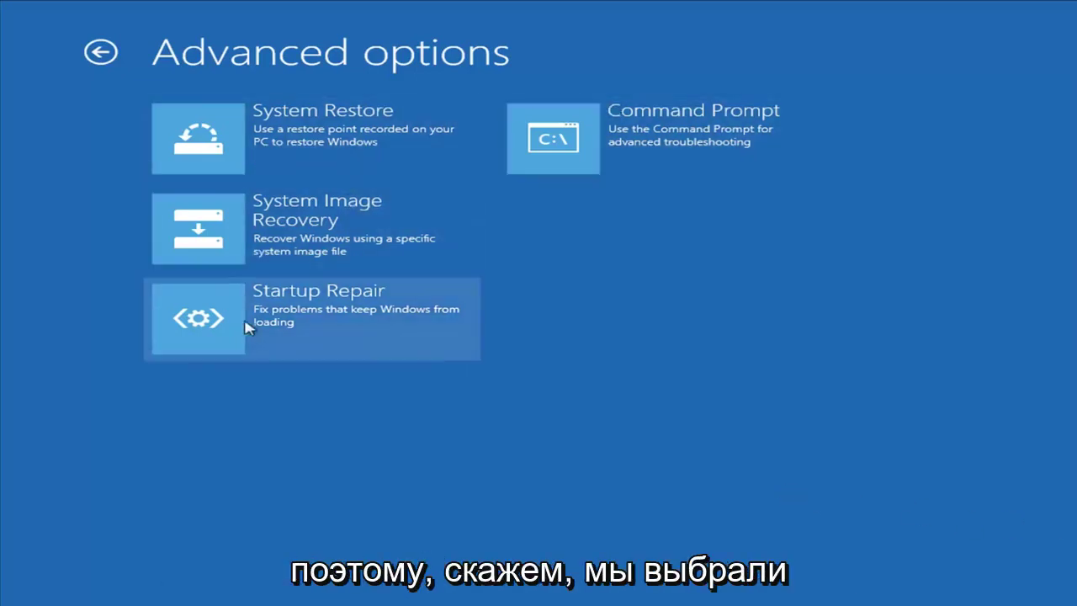
pyautogui.click(263, 143)
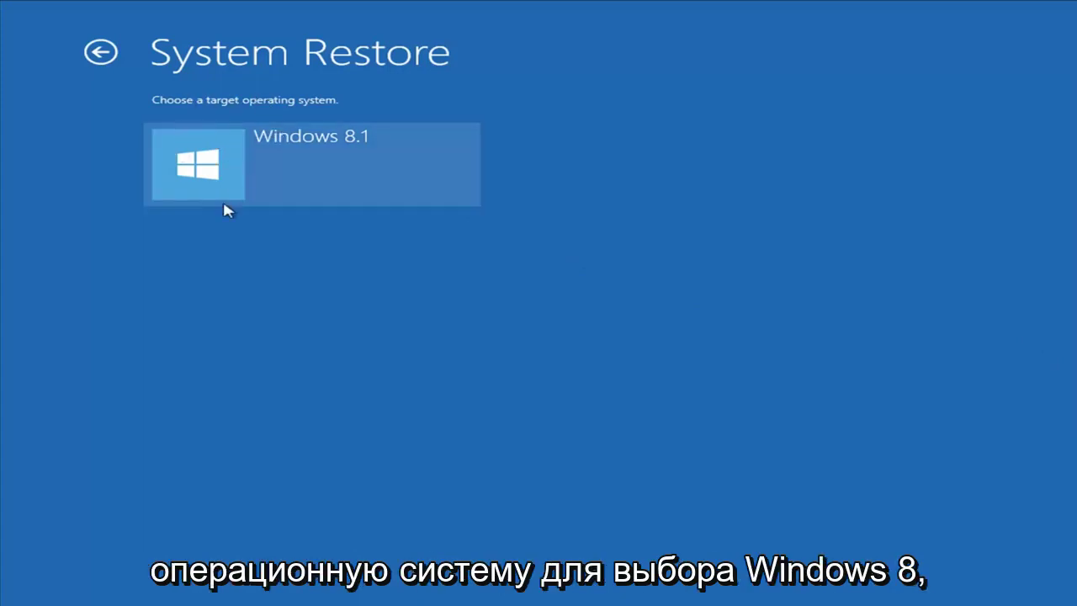
# Restore Windows 8.1 to the 9/10/2018 4:32:42 PM restore point and confirm the warning
pyautogui.click(354, 163)
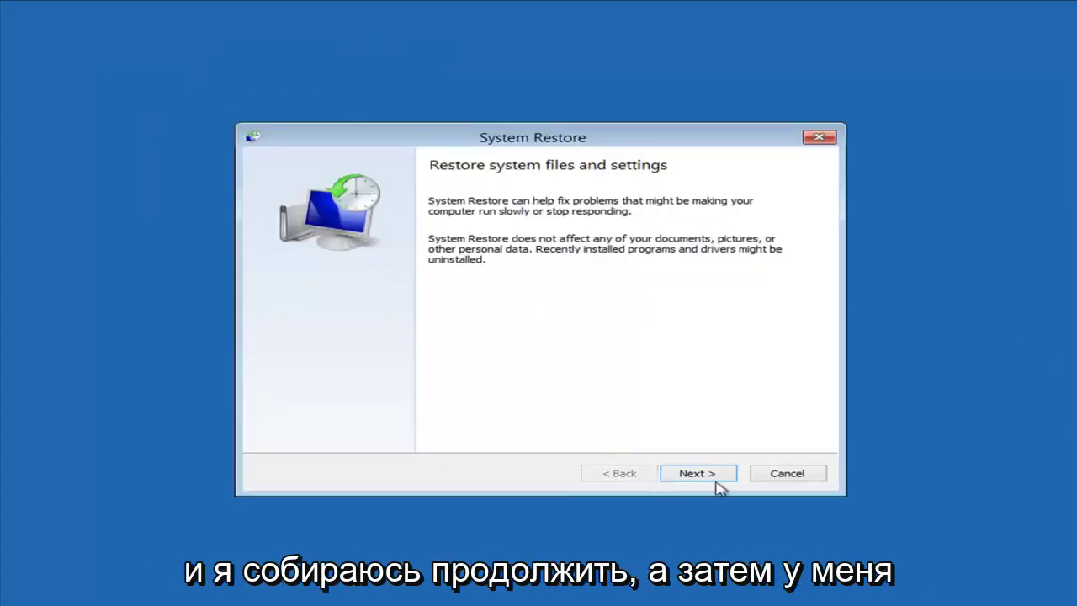
pyautogui.click(716, 486)
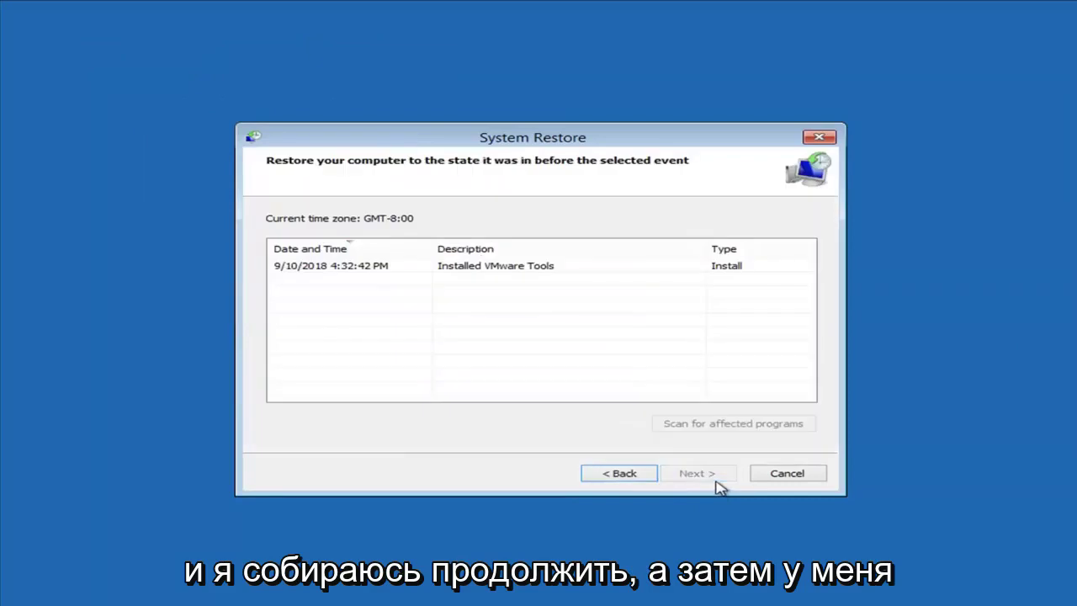
pyautogui.click(318, 267)
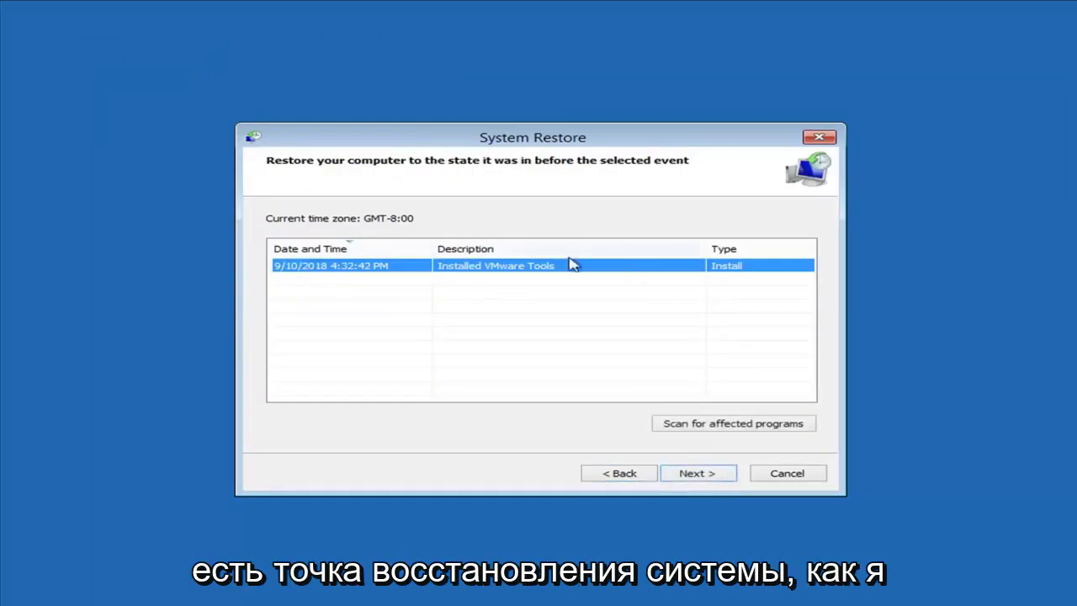
pyautogui.click(698, 473)
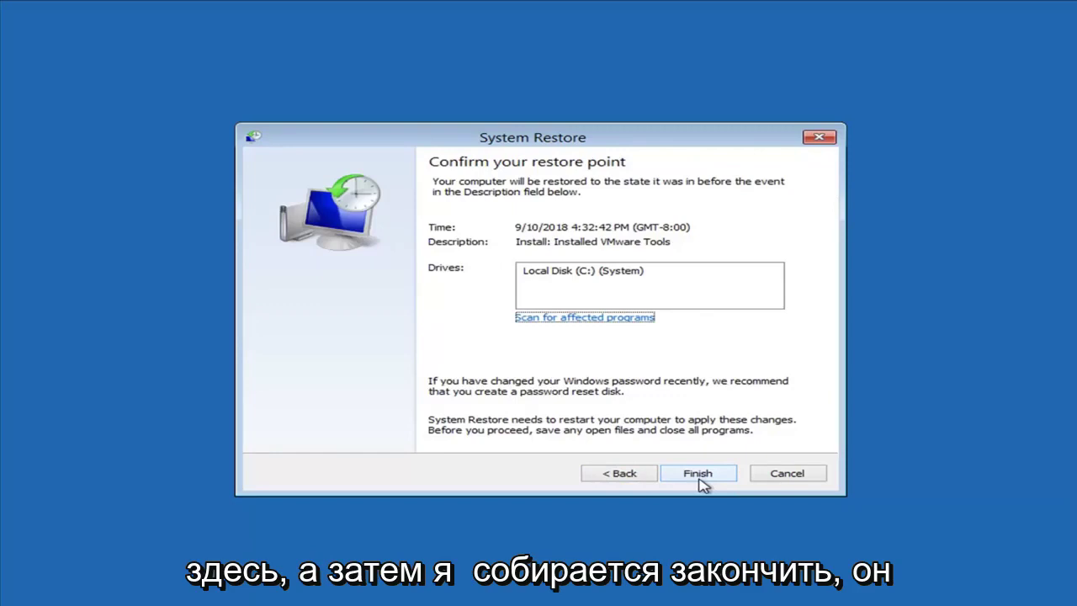
pyautogui.click(699, 477)
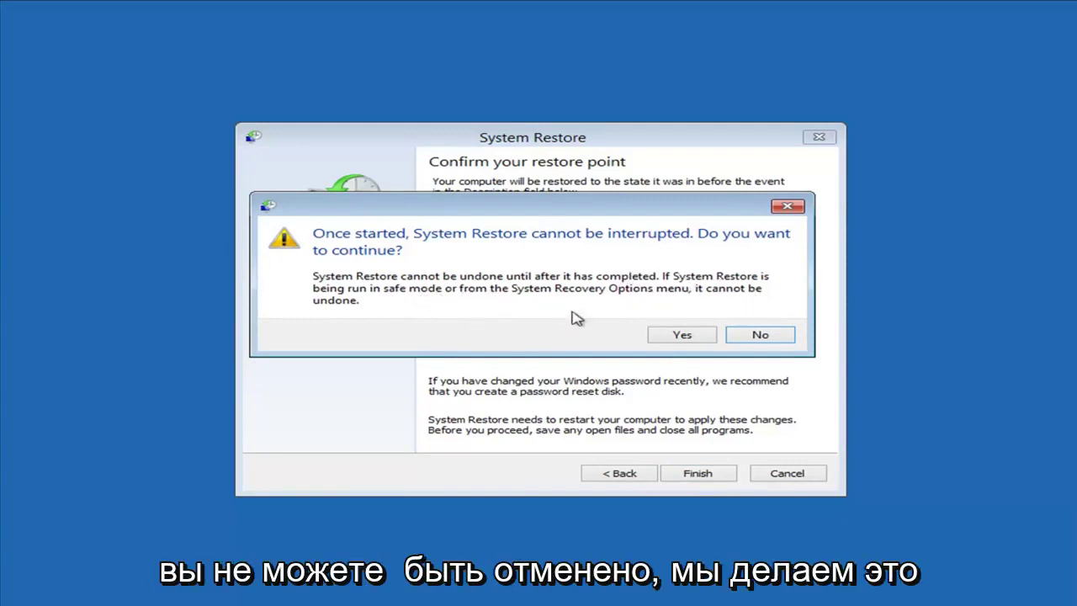
pyautogui.click(673, 335)
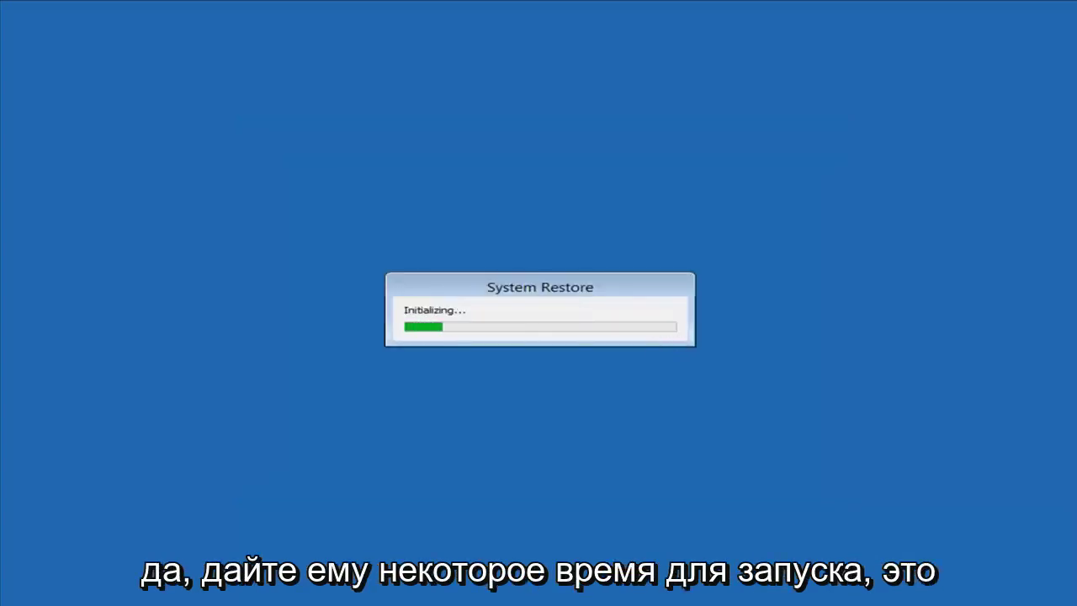